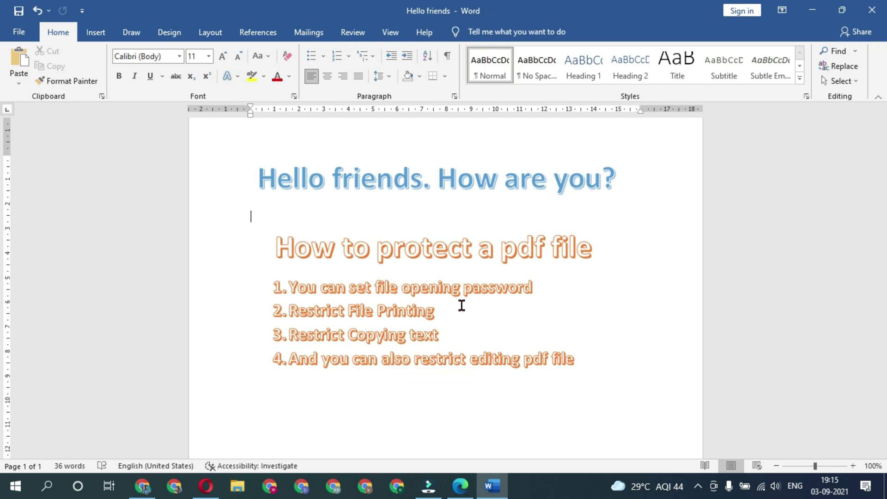
Minimize Word and open 'consent form - Copy' from the desktop in PDF Editor.
{"action": "left_click", "coordinate": [811, 10]}
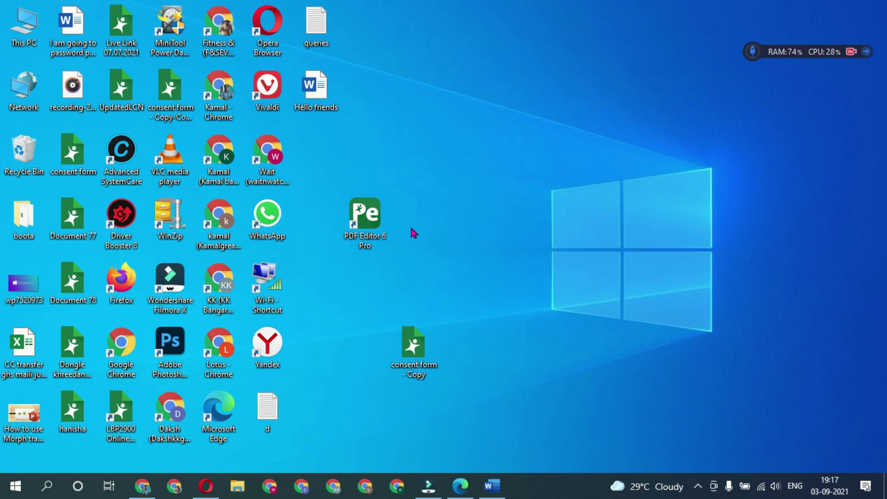
{"action": "double_click", "coordinate": [417, 341]}
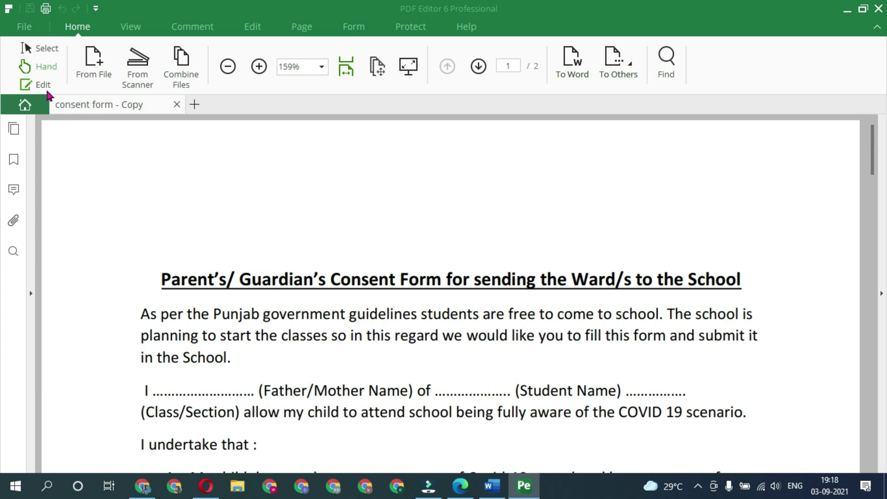
Type the parent's name into the Father/Mother Name dotted line and save the form.
{"action": "left_click", "coordinate": [43, 88]}
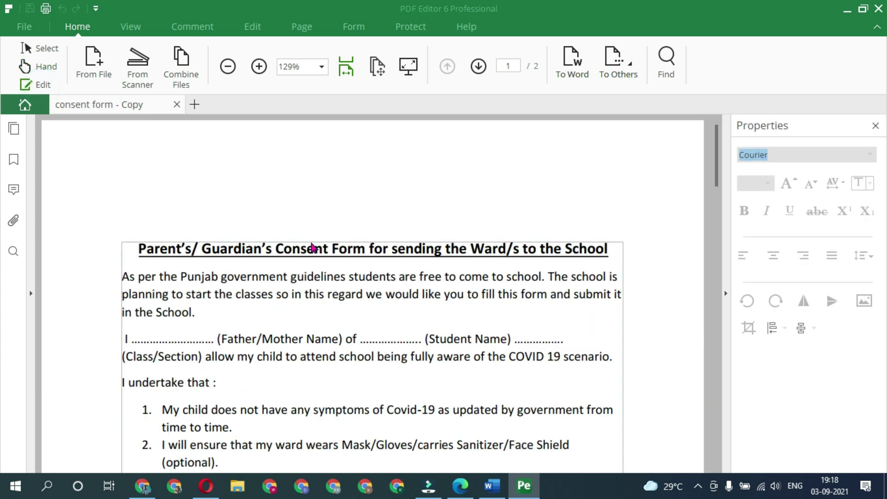
{"action": "left_click", "coordinate": [168, 341]}
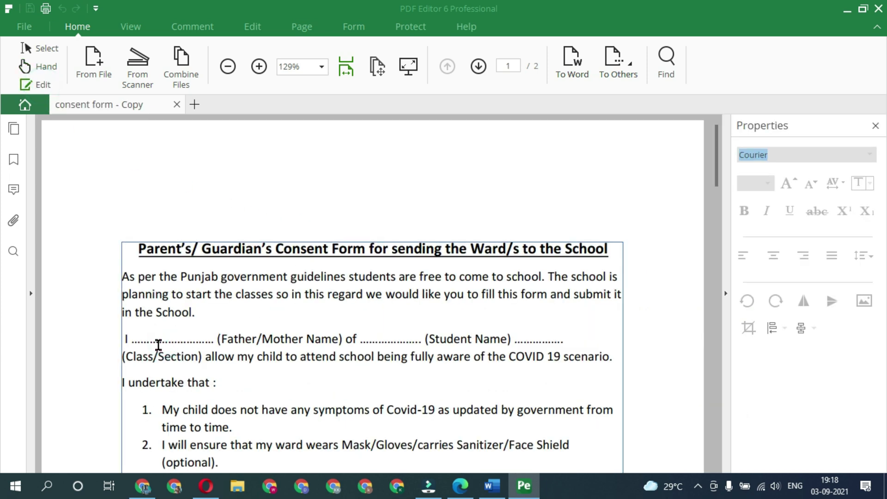
{"action": "left_click", "coordinate": [168, 342]}
{"action": "type", "text": "kamal"}
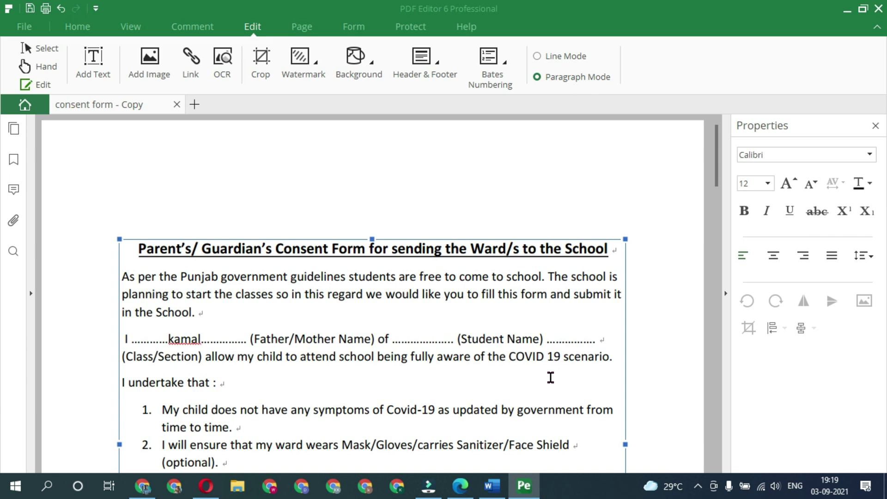
{"action": "key", "text": "ctrl+s"}
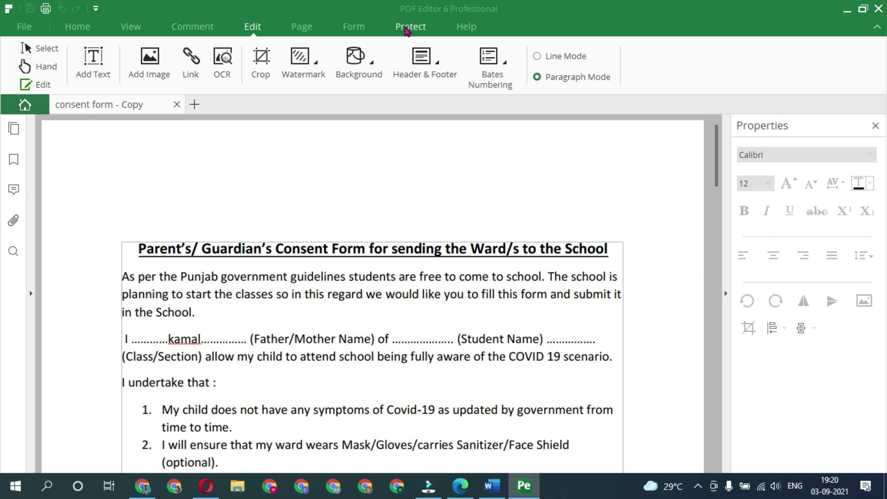
{"action": "left_click", "coordinate": [408, 28]}
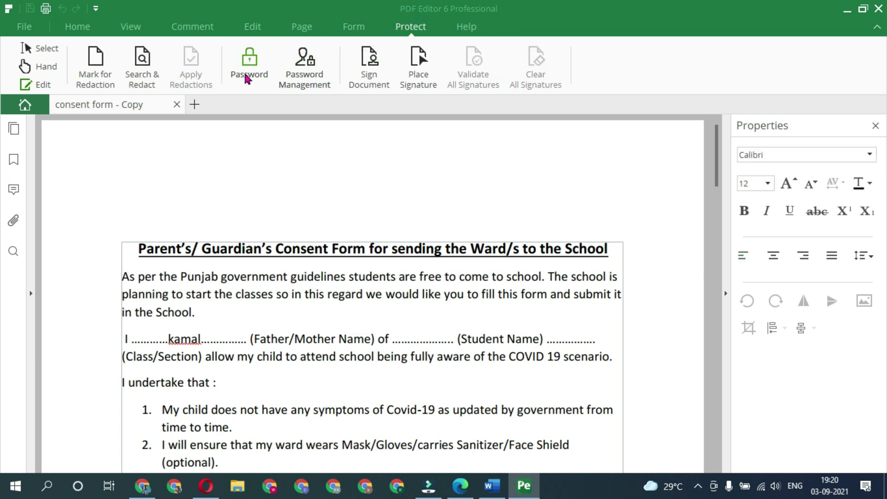
Require a password to open the document, entering and confirming it.
{"action": "left_click", "coordinate": [247, 78]}
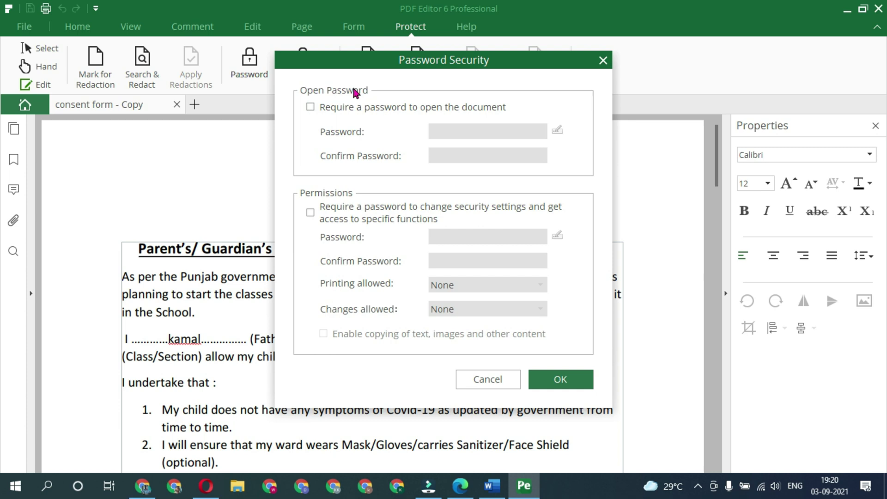
{"action": "left_click", "coordinate": [311, 108]}
{"action": "type", "text": "***"}
{"action": "key", "text": "Tab"}
{"action": "type", "text": "***"}
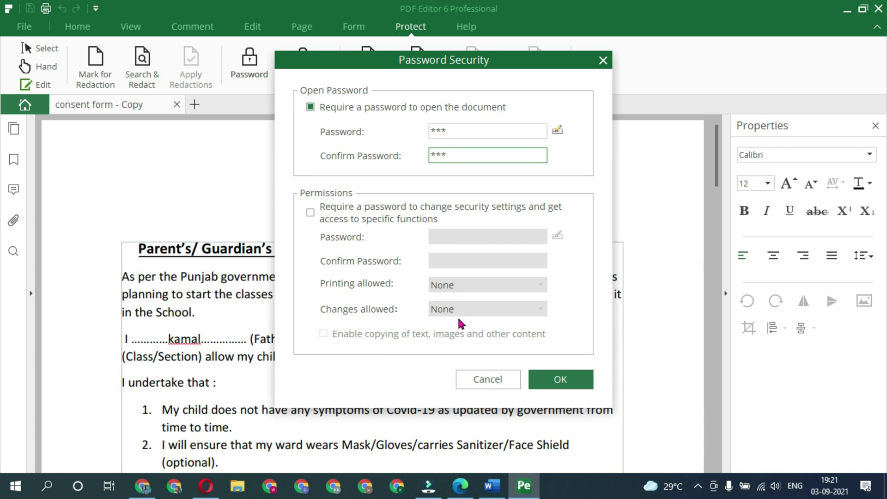
Add a confirmed permissions password blocking printing, changes and copying, apply it, and close the editor.
{"action": "left_click", "coordinate": [310, 213]}
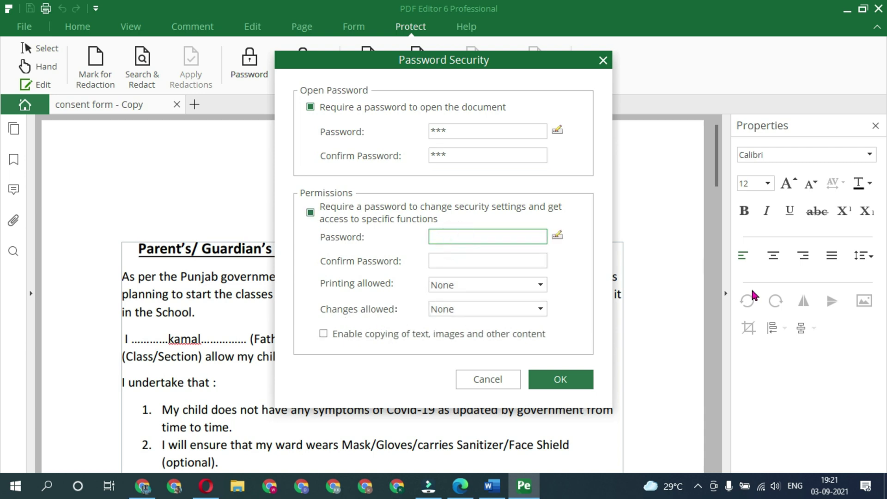
{"action": "type", "text": "****"}
{"action": "key", "text": "Tab"}
{"action": "type", "text": "****"}
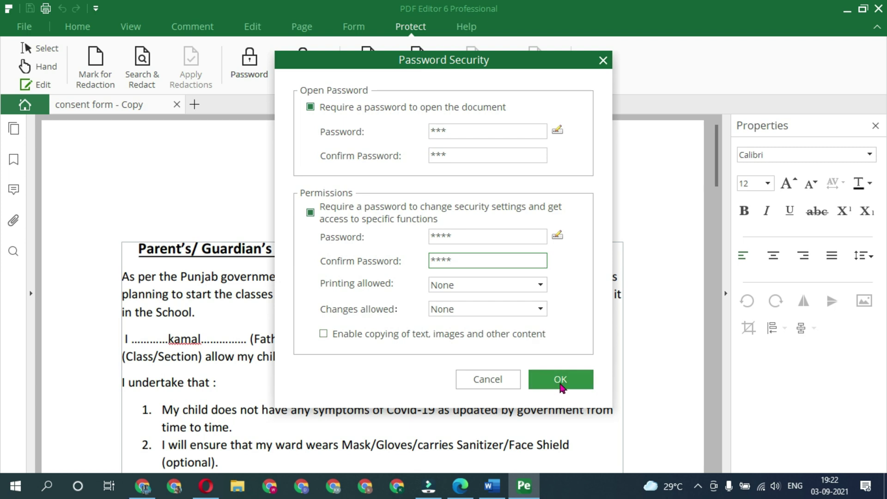
{"action": "left_click", "coordinate": [561, 383]}
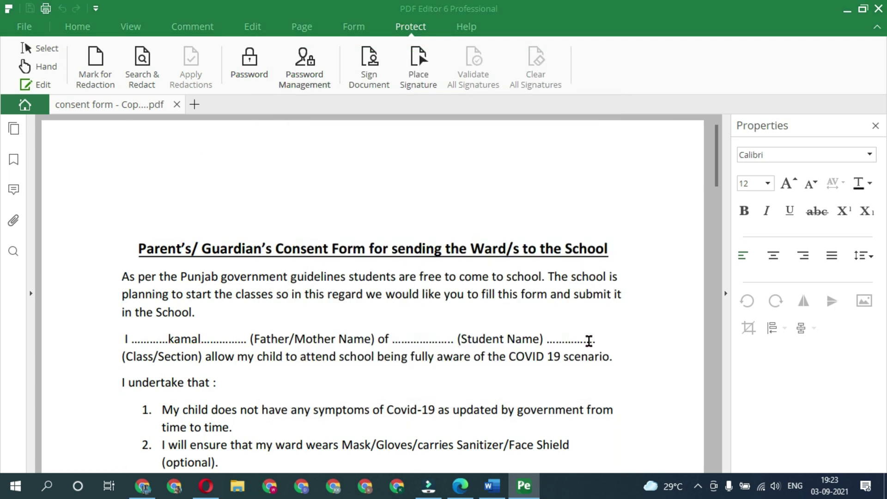
{"action": "left_click", "coordinate": [880, 8]}
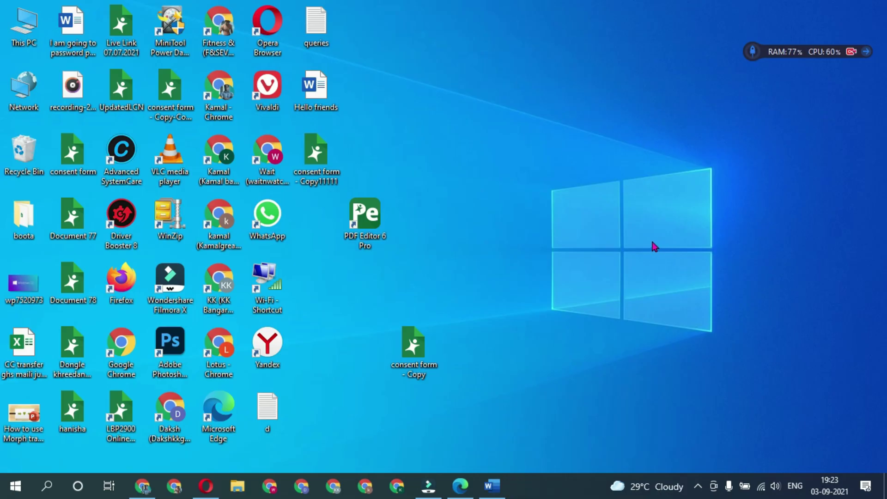
Reopen 'consent form - Copy11111' from the desktop and enter its open password.
{"action": "double_click", "coordinate": [310, 159]}
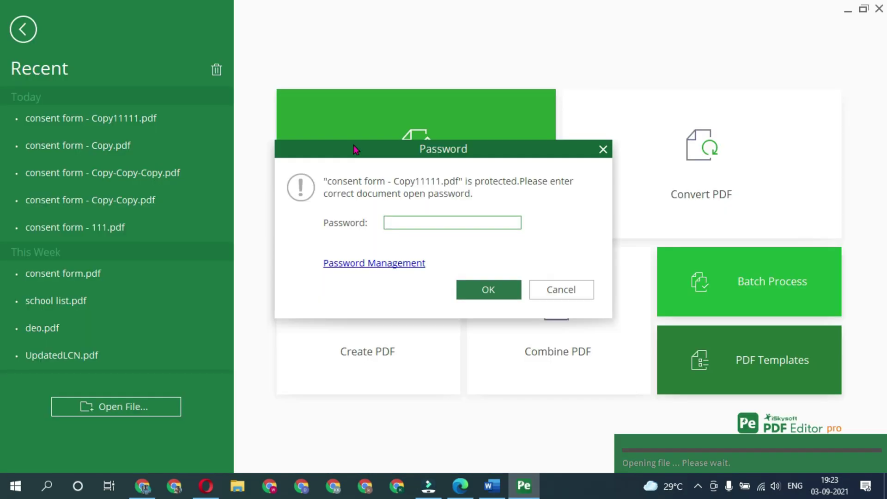
{"action": "type", "text": "***"}
{"action": "key", "text": "Return"}
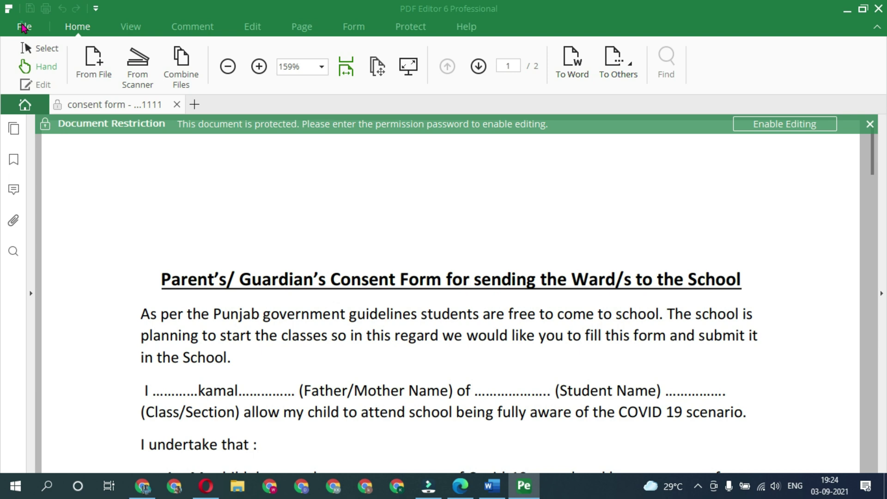
Check that Print is greyed out in File and Copy Text is disabled for the item 4 text.
{"action": "left_click", "coordinate": [24, 27]}
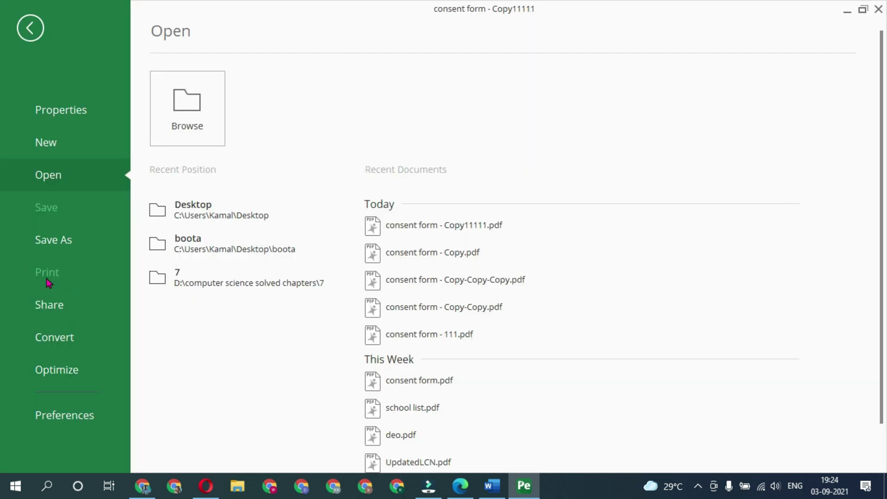
{"action": "key", "text": "Escape"}
{"action": "scroll", "coordinate": [225, 192], "scroll_direction": "down", "scroll_amount": 10}
{"action": "left_click_drag", "start_coordinate": [238, 171], "coordinate": [293, 190]}
{"action": "right_click", "coordinate": [293, 190]}
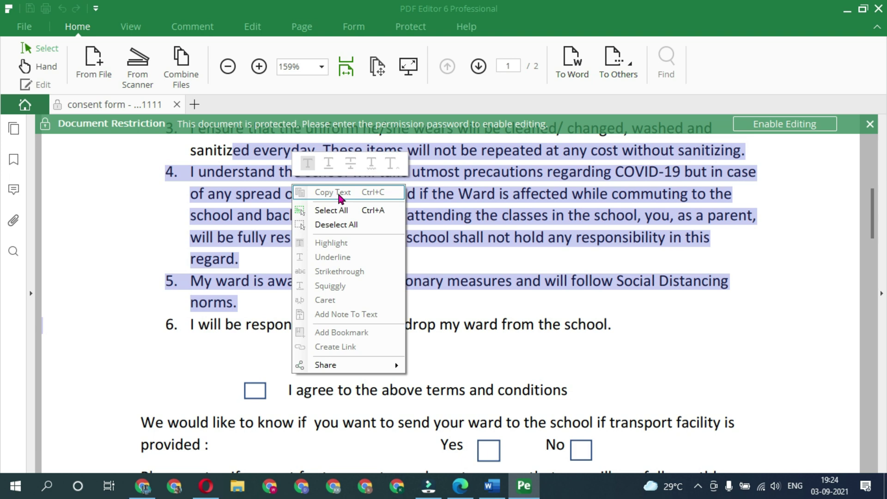
{"action": "left_click", "coordinate": [591, 177]}
Enable editing by entering the permissions password.
{"action": "left_click", "coordinate": [784, 124]}
{"action": "type", "text": "1111"}
{"action": "key", "text": "Return"}
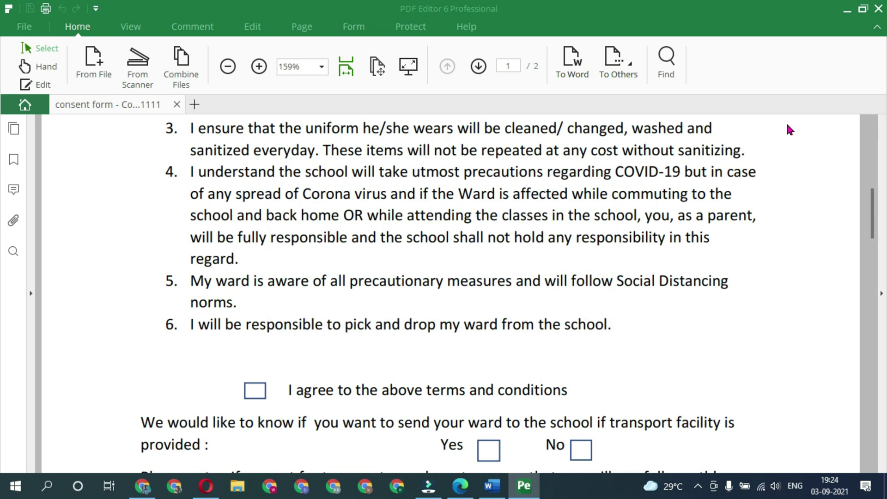
Type the student's name into the Student Name blank.
{"action": "left_click", "coordinate": [41, 85]}
{"action": "left_click", "coordinate": [406, 250]}
{"action": "type", "text": "jo"}
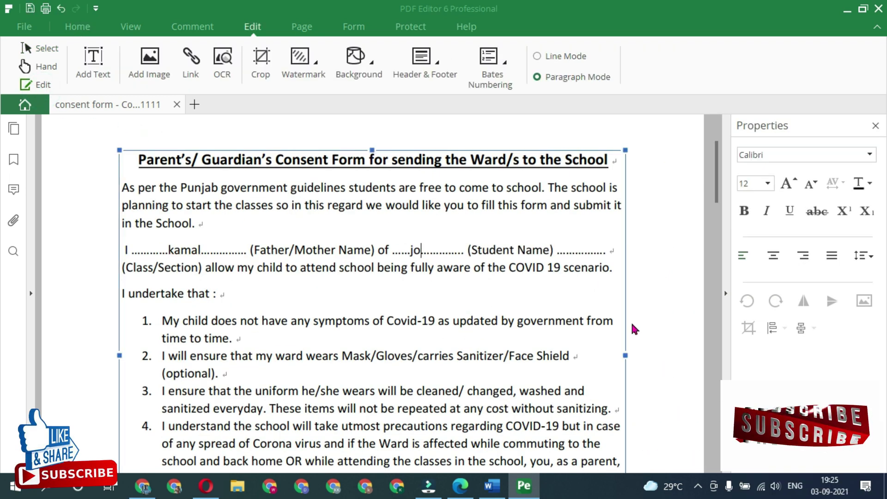
{"action": "type", "text": "g"}
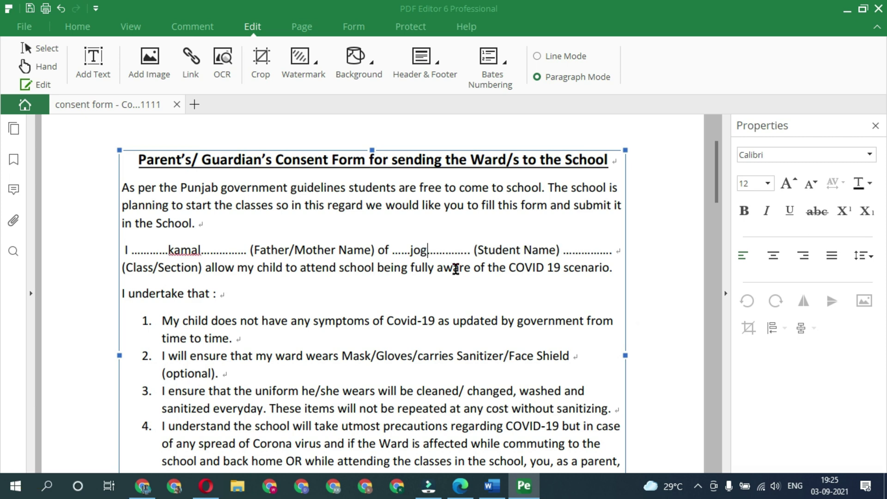
Turn off both the open password and the permissions password in Password security, and apply.
{"action": "left_click", "coordinate": [410, 26]}
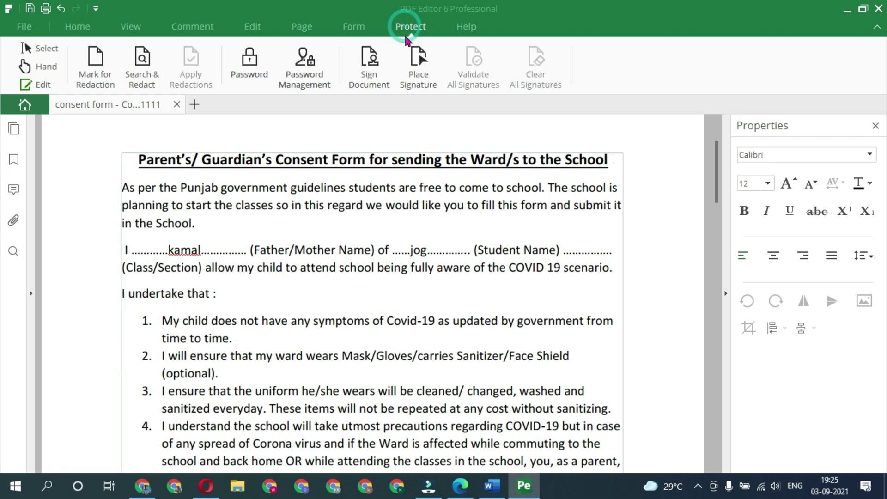
{"action": "left_click", "coordinate": [257, 78]}
{"action": "left_click", "coordinate": [310, 106]}
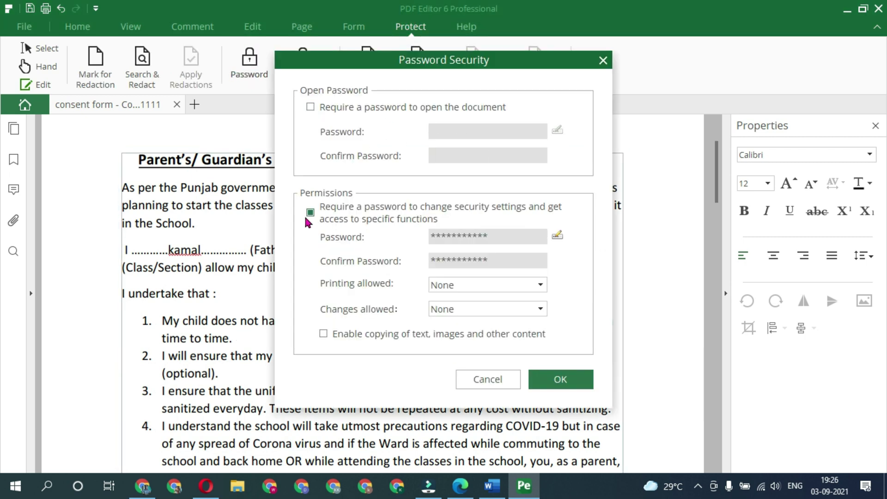
{"action": "left_click", "coordinate": [311, 212]}
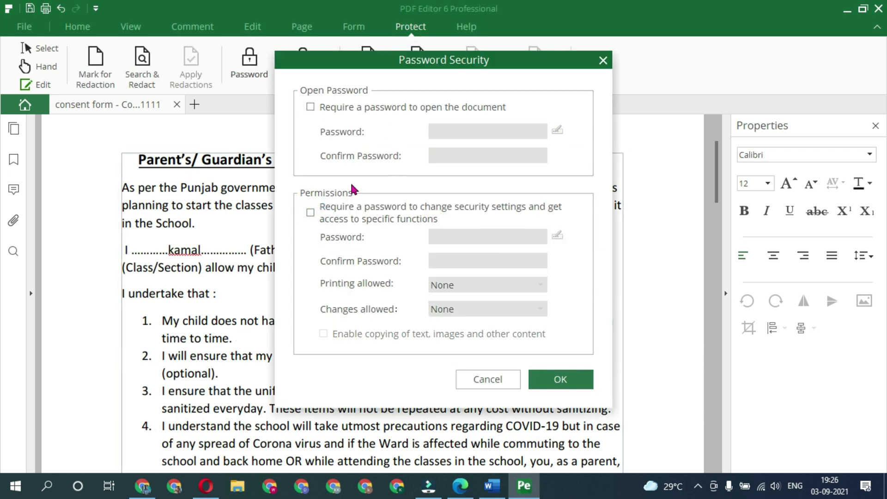
{"action": "left_click", "coordinate": [547, 380]}
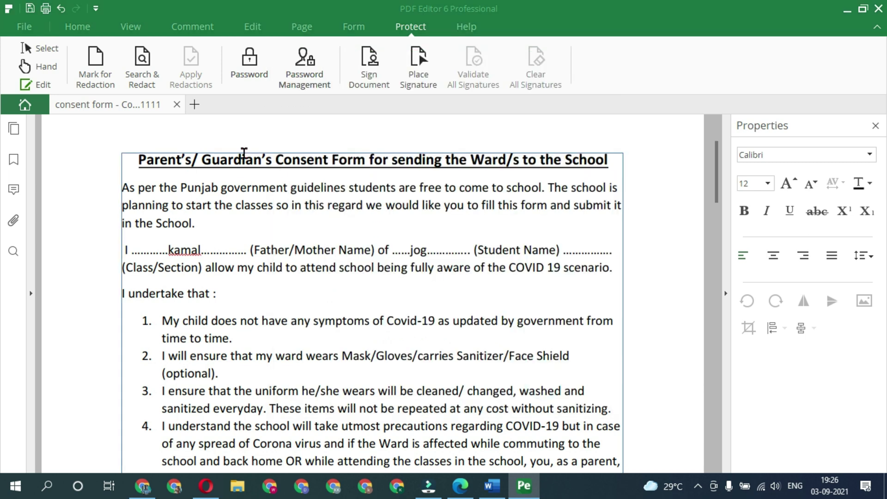
Save the unprotected form as a new copy whose name ends in 22322.
{"action": "left_click", "coordinate": [501, 339]}
{"action": "key", "text": "BackSpace"}
{"action": "key", "text": "BackSpace"}
{"action": "key", "text": "BackSpace"}
{"action": "key", "text": "BackSpace"}
{"action": "type", "text": "22322"}
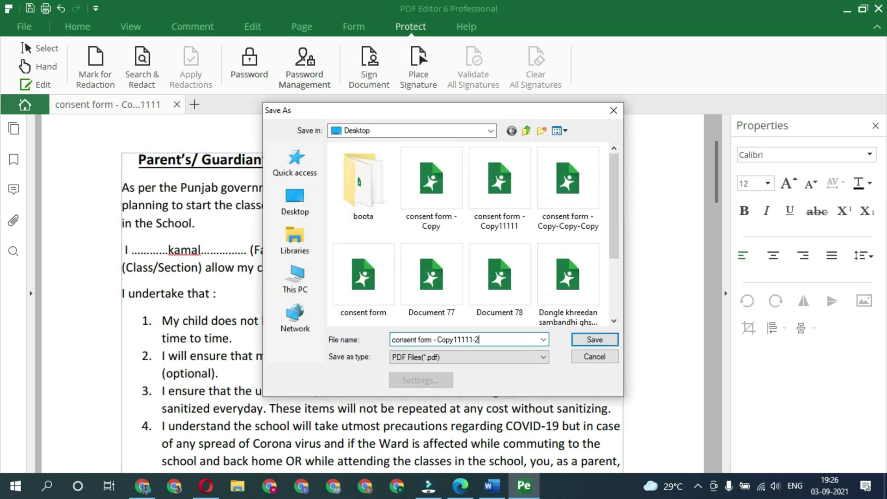
{"action": "left_click", "coordinate": [595, 340]}
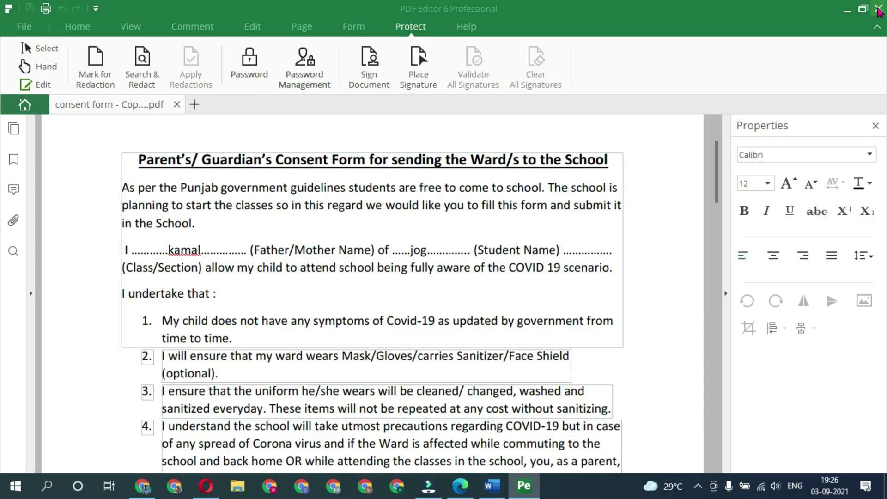
Close the editor, reopen the new 22322 copy from the desktop, then close it again.
{"action": "key", "text": "alt+F4"}
{"action": "double_click", "coordinate": [319, 235]}
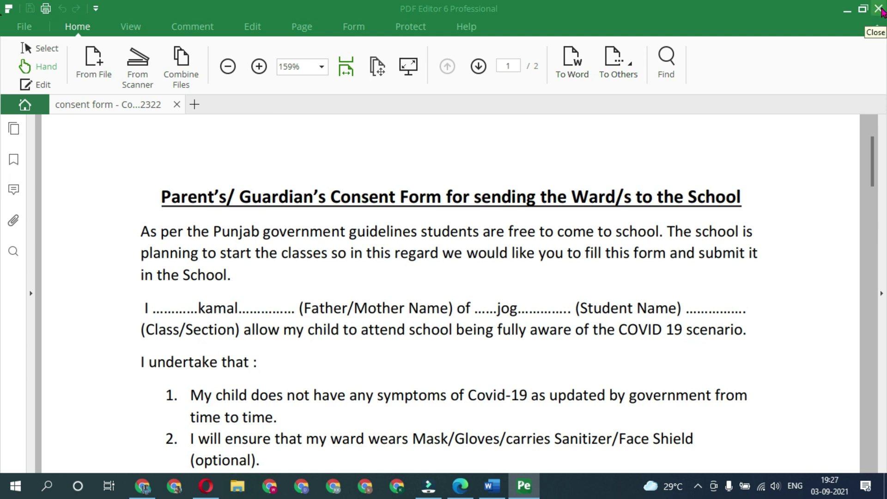
{"action": "left_click", "coordinate": [880, 9]}
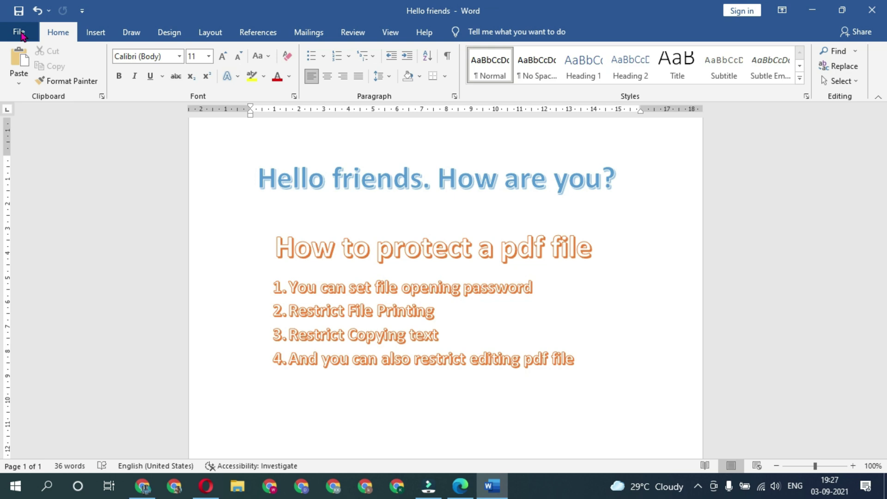
{"action": "left_click", "coordinate": [19, 33]}
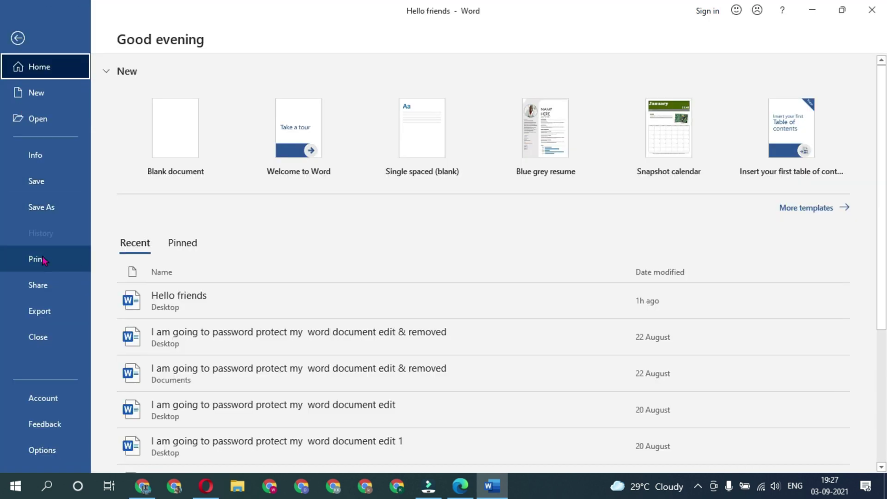
{"action": "left_click", "coordinate": [54, 209]}
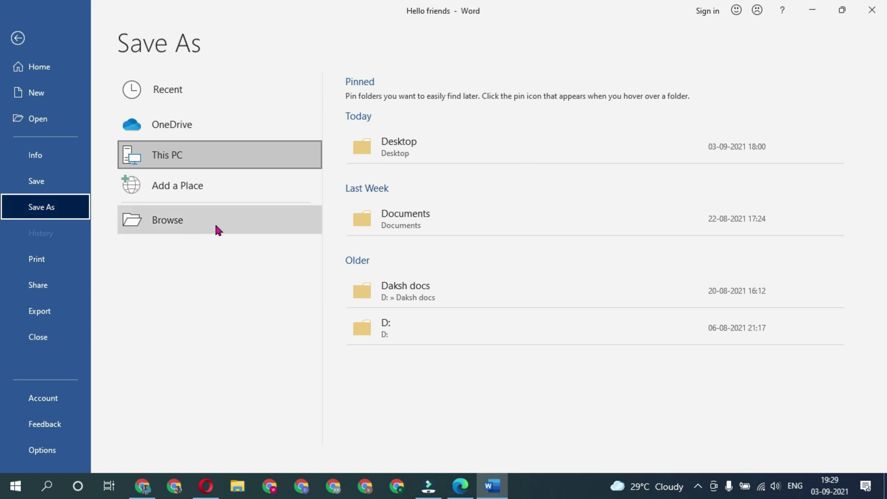
{"action": "double_click", "coordinate": [208, 159]}
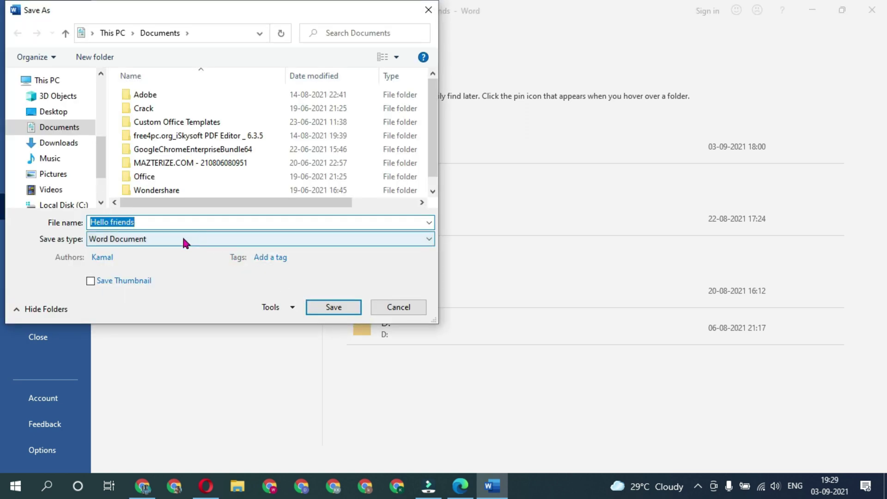
{"action": "left_click", "coordinate": [184, 240]}
{"action": "key", "text": "Down"}
{"action": "key", "text": "Down"}
{"action": "key", "text": "Down"}
{"action": "key", "text": "Down"}
{"action": "key", "text": "Down"}
{"action": "key", "text": "Down"}
{"action": "key", "text": "Return"}
{"action": "left_click", "coordinate": [259, 340]}
{"action": "left_click", "coordinate": [307, 383]}
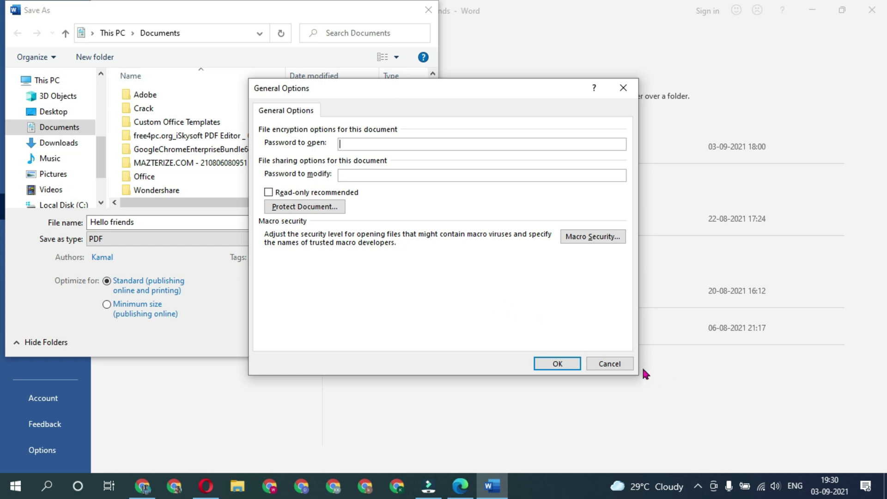
{"action": "left_click", "coordinate": [621, 366]}
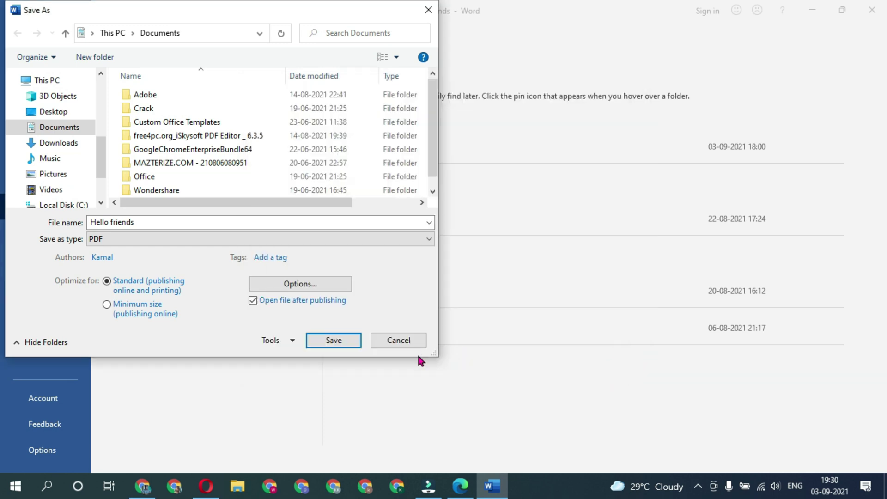
{"action": "left_click", "coordinate": [397, 340]}
{"action": "key", "text": "Escape"}
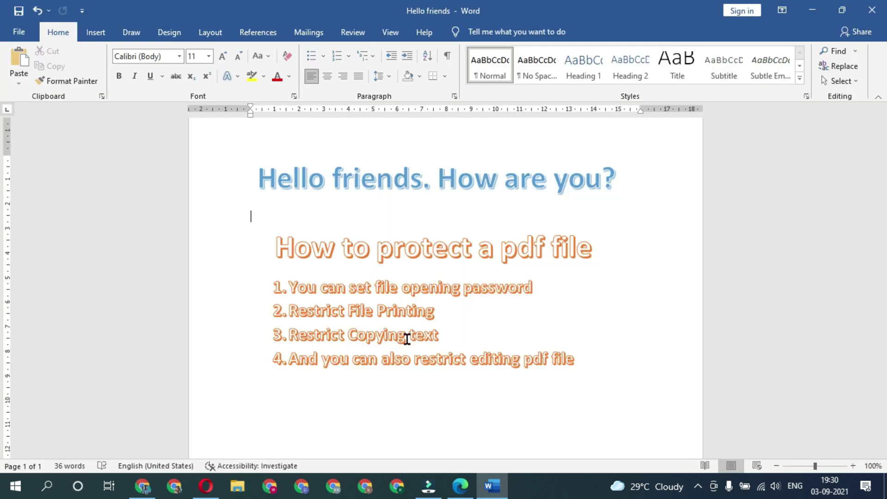